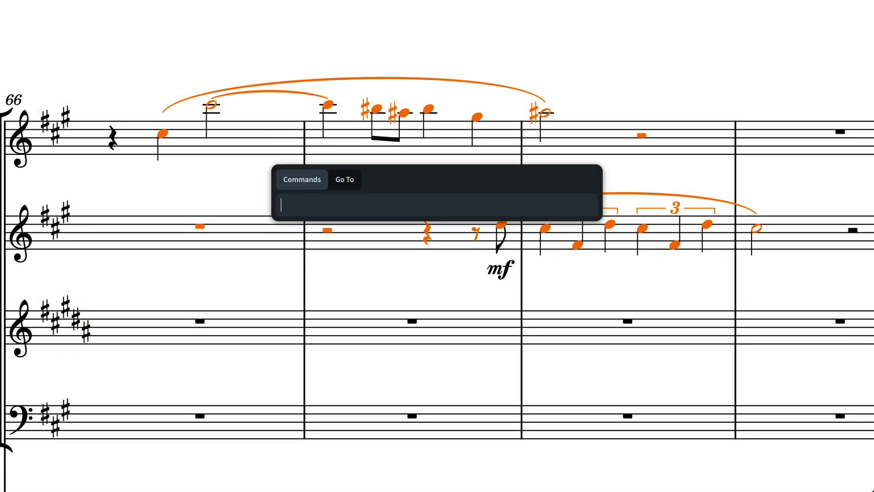
Step: Run Transpose, then Insert Pages, from the Jump Bar with 'transpose' and 'insert pages'
{"action": "type", "text": "transpose"}
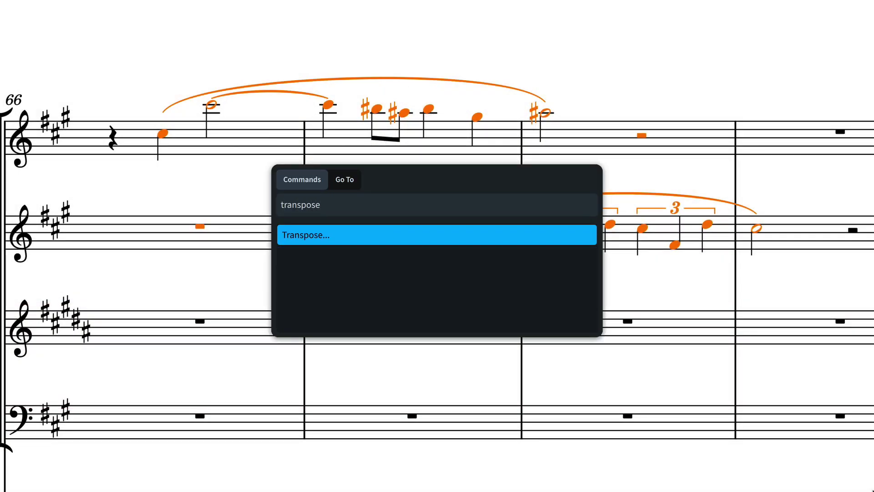
{"action": "key", "text": "Return"}
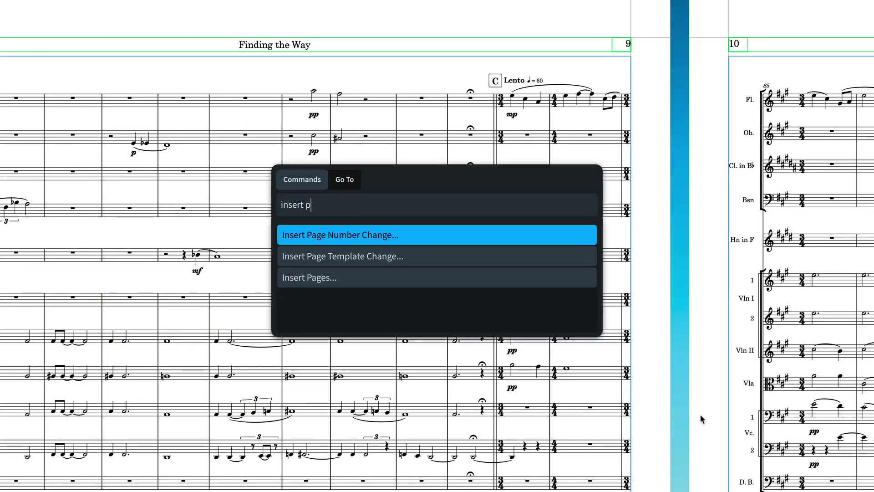
{"action": "type", "text": "ages"}
{"action": "key", "text": "Return"}
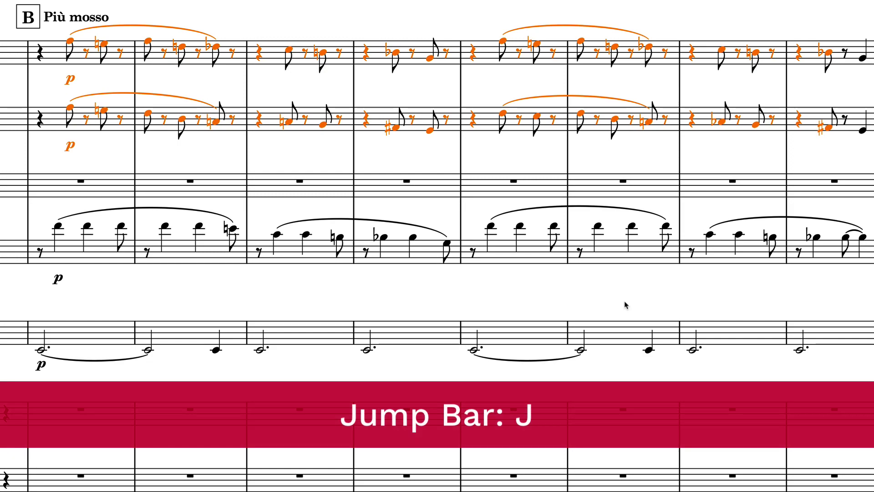
Step: Extend the selected Più mosso notes to their next notes, then open Engraving Options at Accidentals
{"action": "key", "text": "j"}
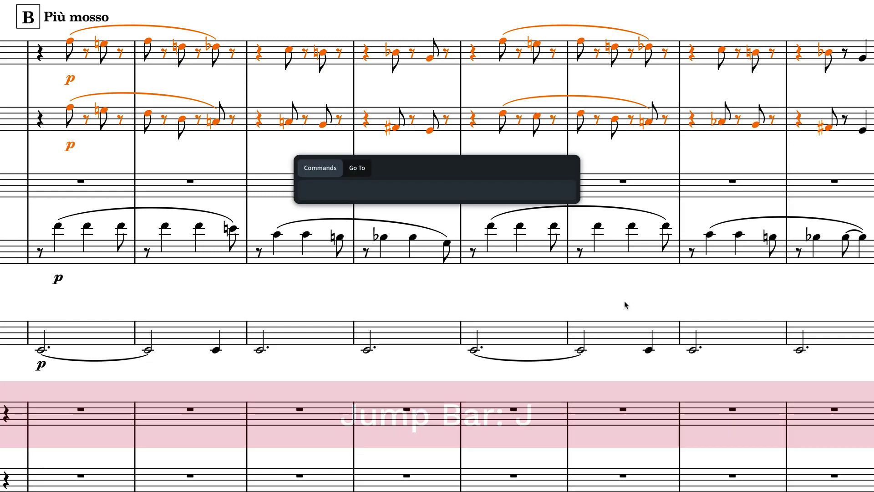
{"action": "type", "text": "extend to ne"}
{"action": "key", "text": "Return"}
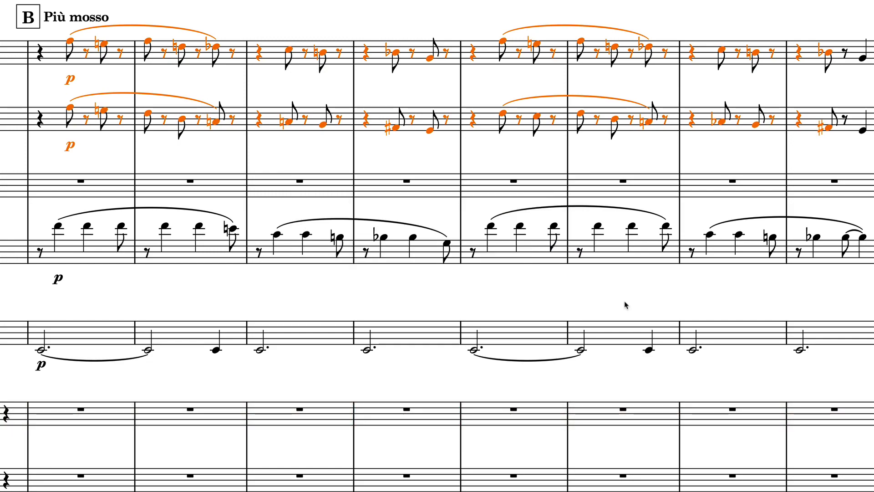
{"action": "type", "text": "jaccident"}
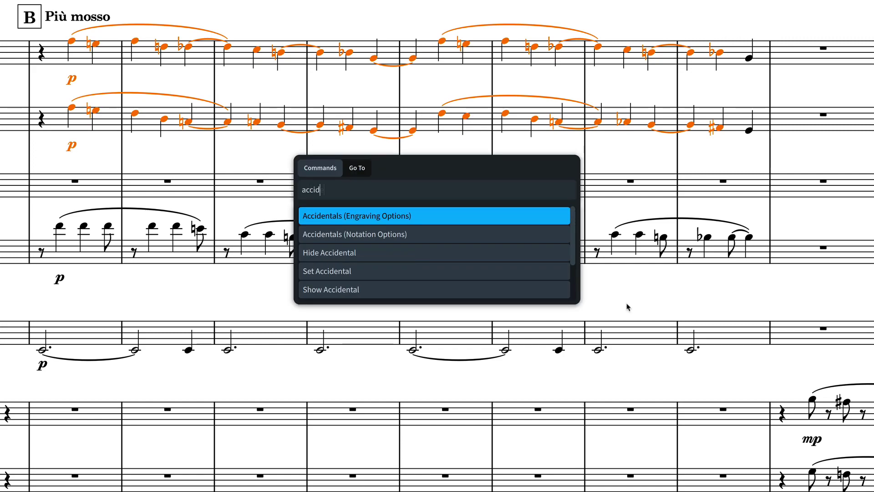
{"action": "key", "text": "Return"}
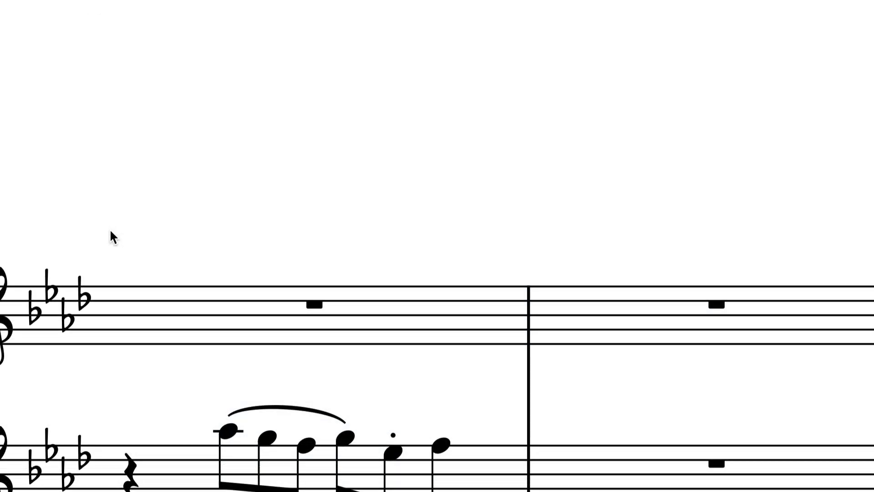
Step: Open Manage Instrument Filters from Go To, then Engraving Options at Condensing via 'conden'
{"action": "key", "text": "j"}
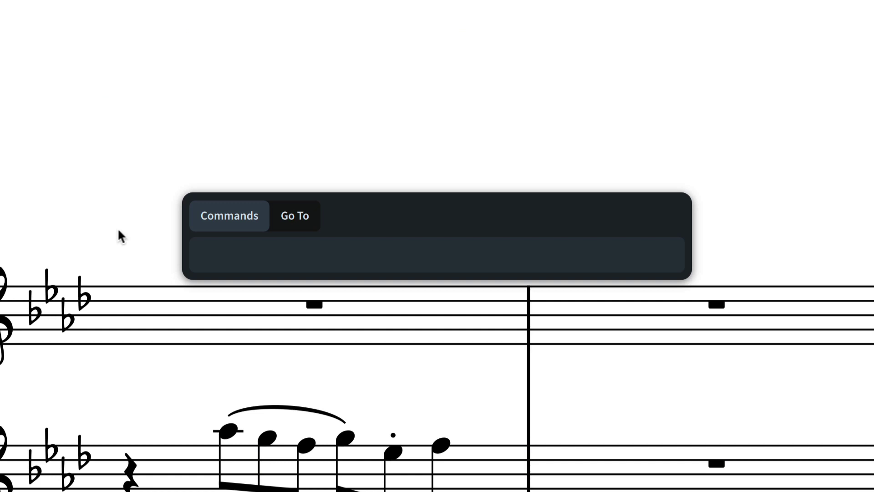
{"action": "left_click", "coordinate": [289, 224]}
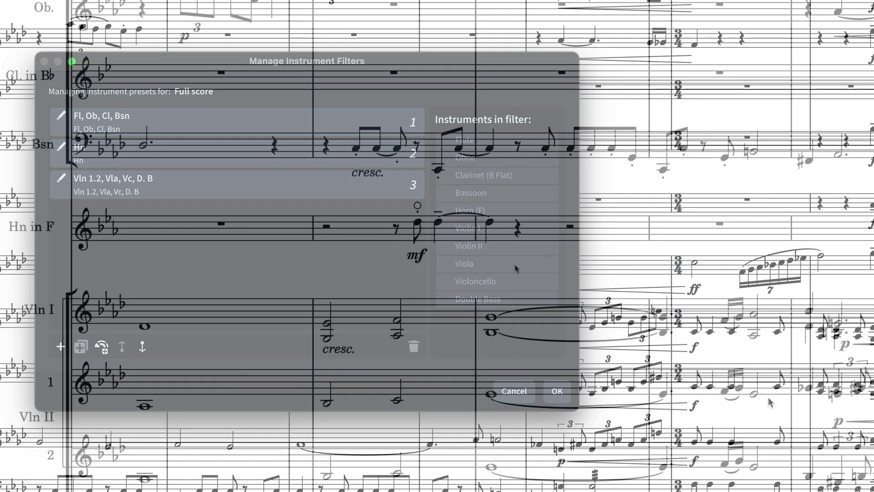
{"action": "type", "text": "jcond"}
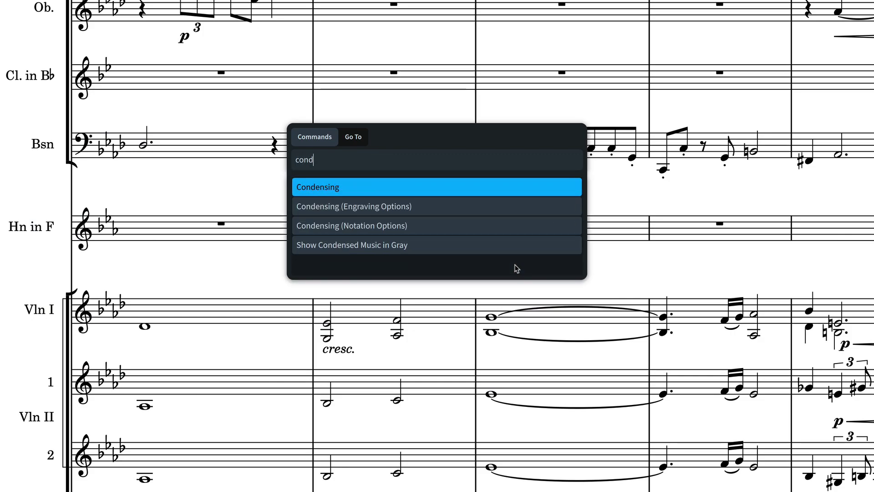
{"action": "type", "text": "en"}
{"action": "key", "text": "Down"}
{"action": "key", "text": "Return"}
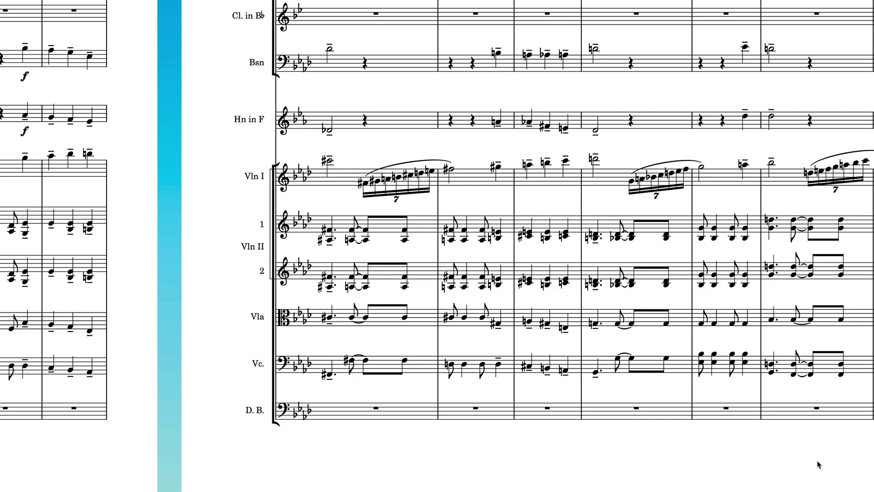
Step: Search 'barlines' and pick the Notation Options Barlines result to open that page
{"action": "type", "text": "j"}
{"action": "type", "text": "barlines"}
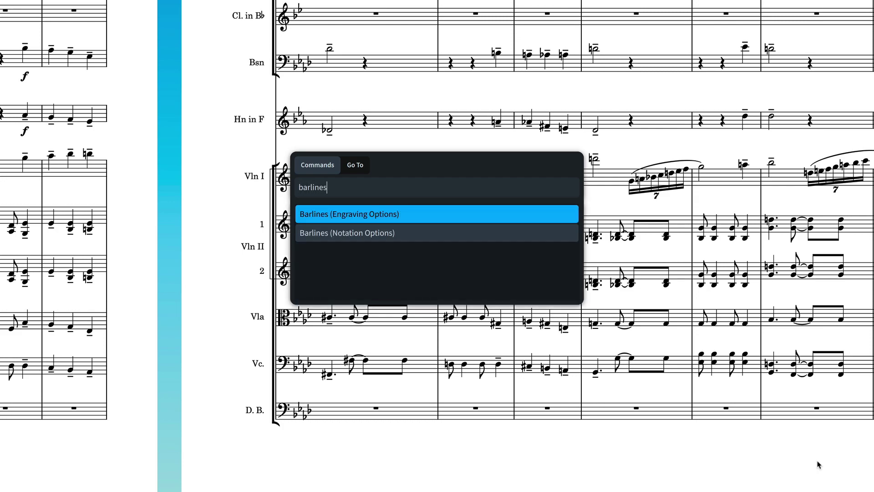
{"action": "key", "text": "Down"}
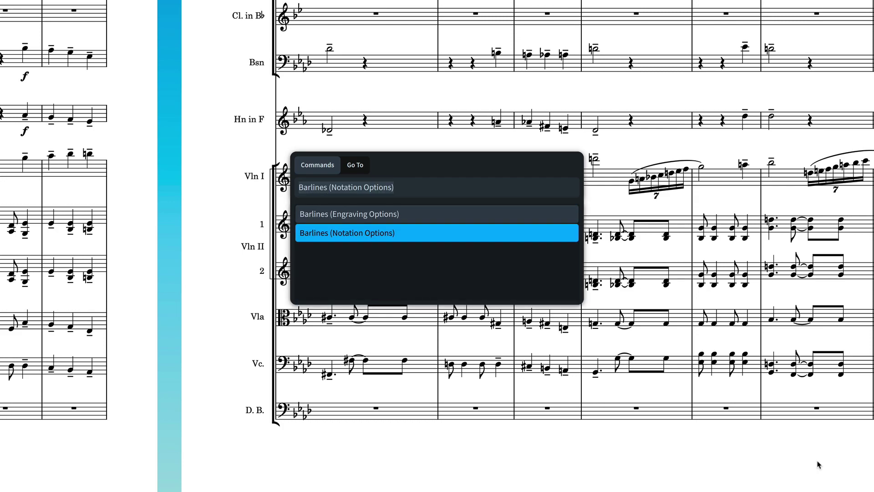
{"action": "key", "text": "Return"}
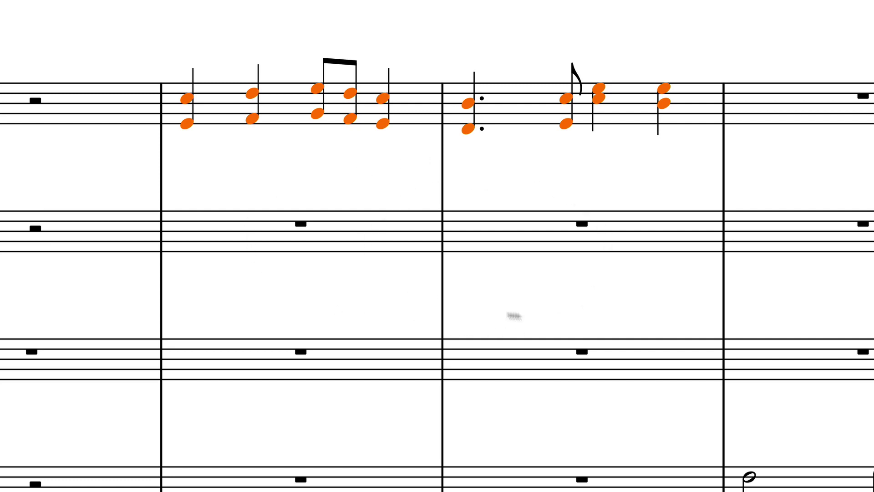
Step: Filter the selection down to the chords' bottom notes with 'filter bo'
{"action": "key", "text": "j"}
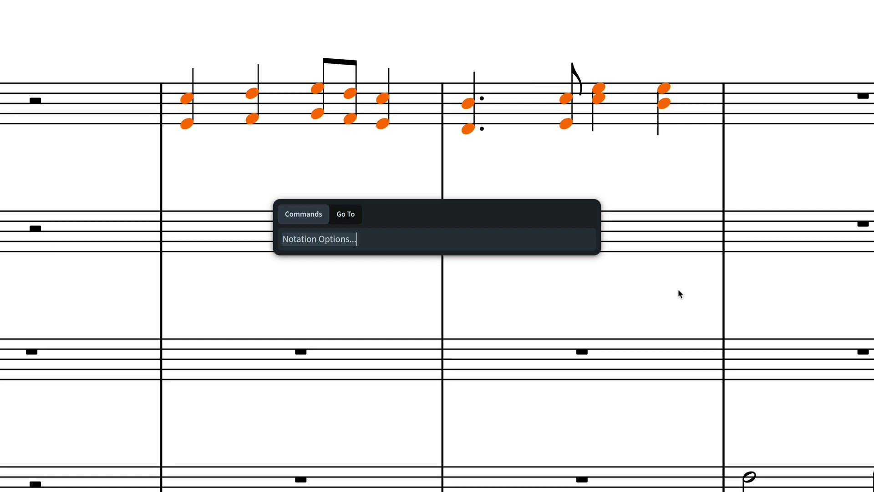
{"action": "type", "text": "filter bo"}
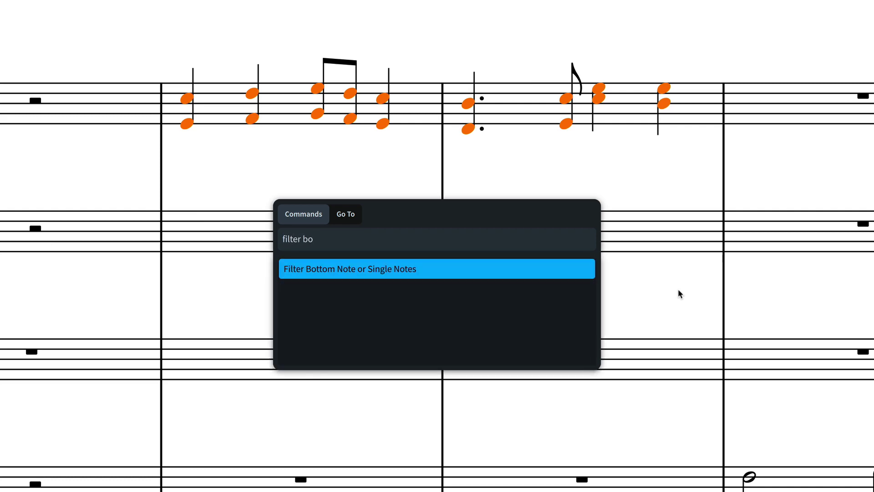
{"action": "key", "text": "Return"}
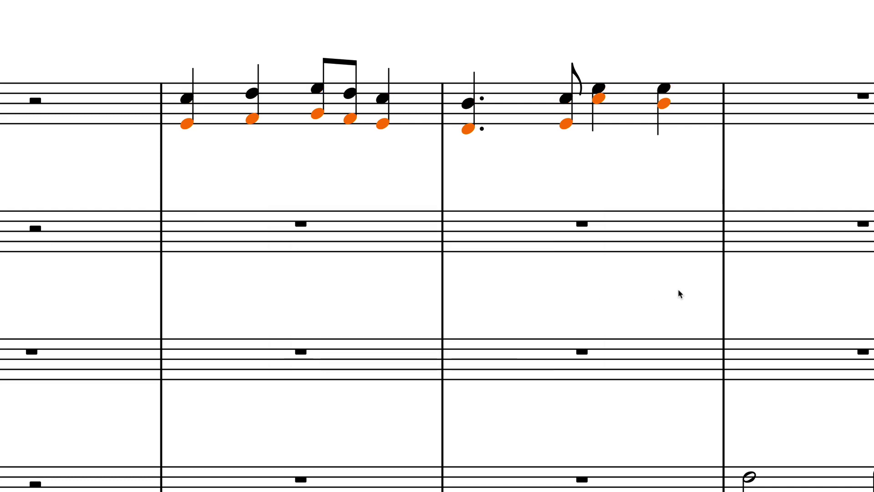
Step: Duplicate the bottom notes to the staff below twice, filling both lower staves
{"action": "type", "text": "jduplic"}
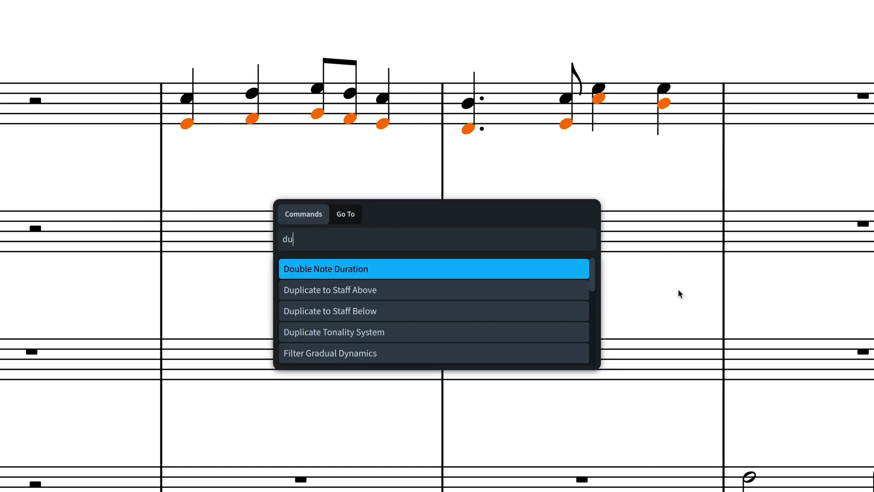
{"action": "type", "text": "ate"}
{"action": "key", "text": "Down"}
{"action": "key", "text": "Return"}
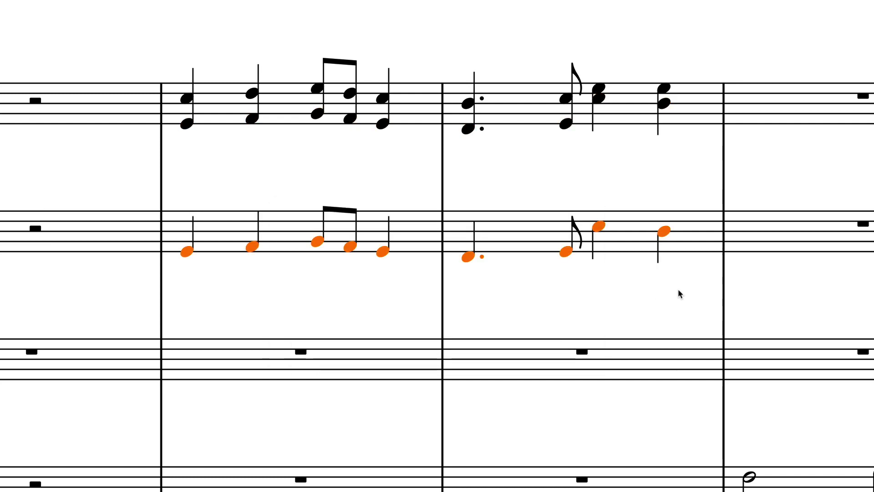
{"action": "key", "text": "j"}
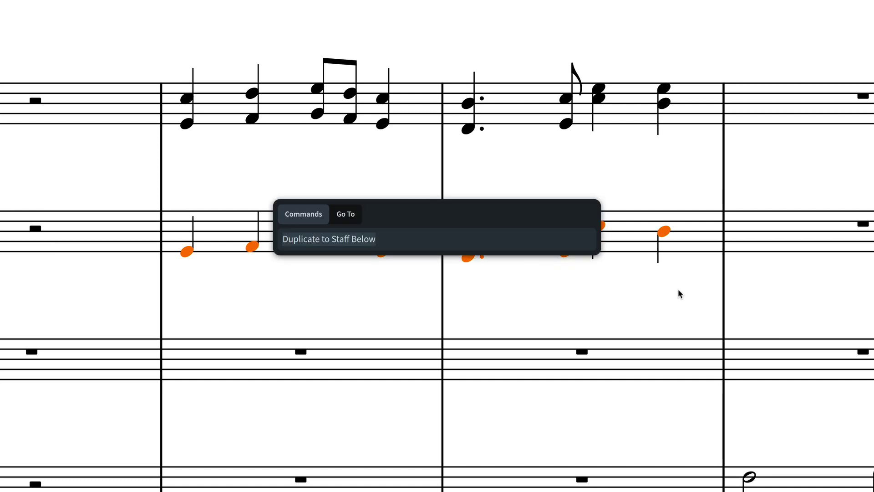
{"action": "key", "text": "Return"}
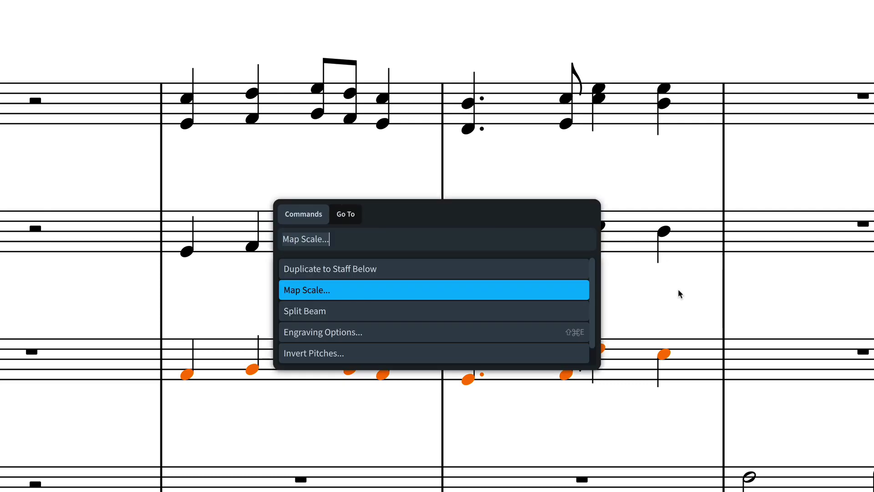
{"action": "key", "text": "Down"}
{"action": "key", "text": "Down"}
{"action": "key", "text": "Down"}
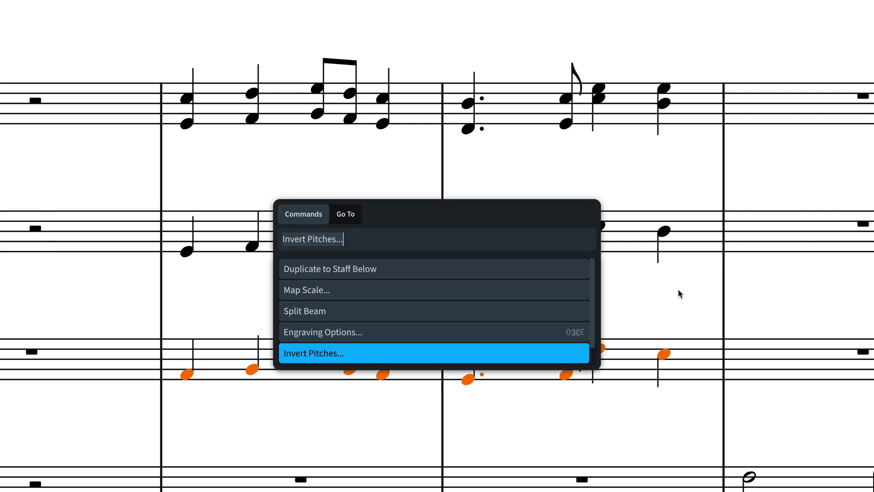
Step: Browse the Jump Bar's recent commands list, stepping back up to Map Scale
{"action": "key", "text": "Up"}
{"action": "key", "text": "Up"}
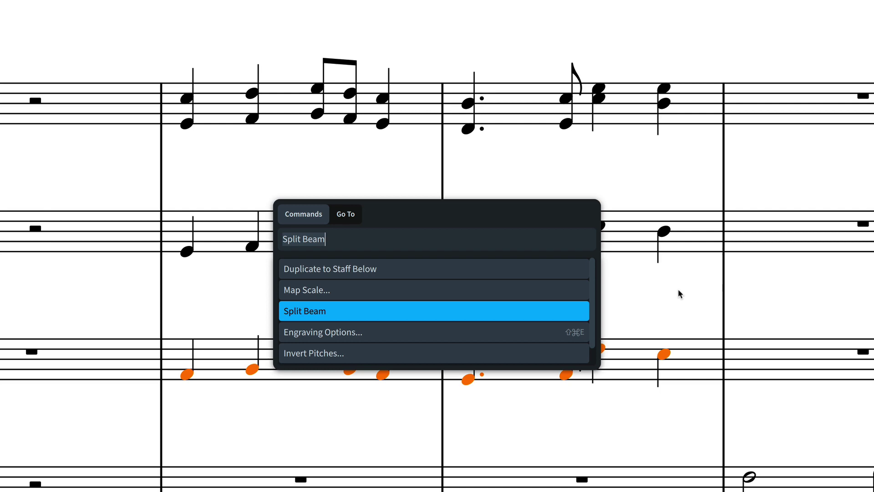
{"action": "key", "text": "Up"}
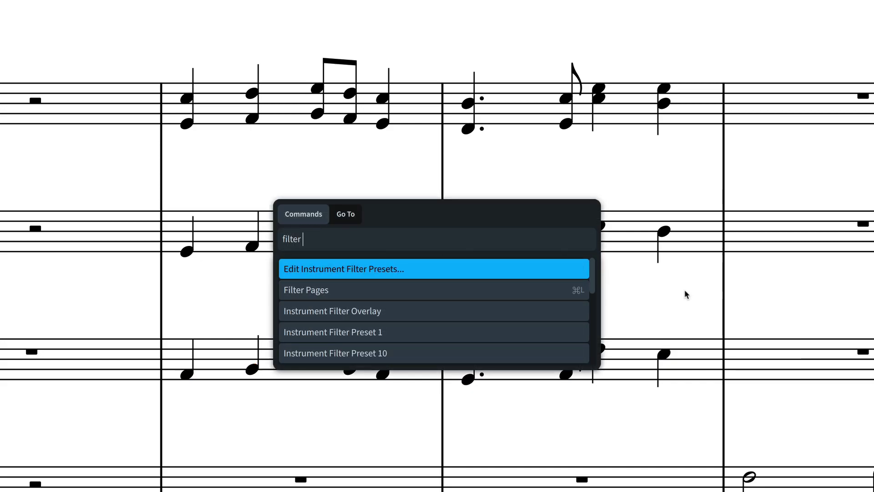
Step: Search the Jump Bar for 'create' and scroll through matching commands like Create Marker
{"action": "type", "text": "p"}
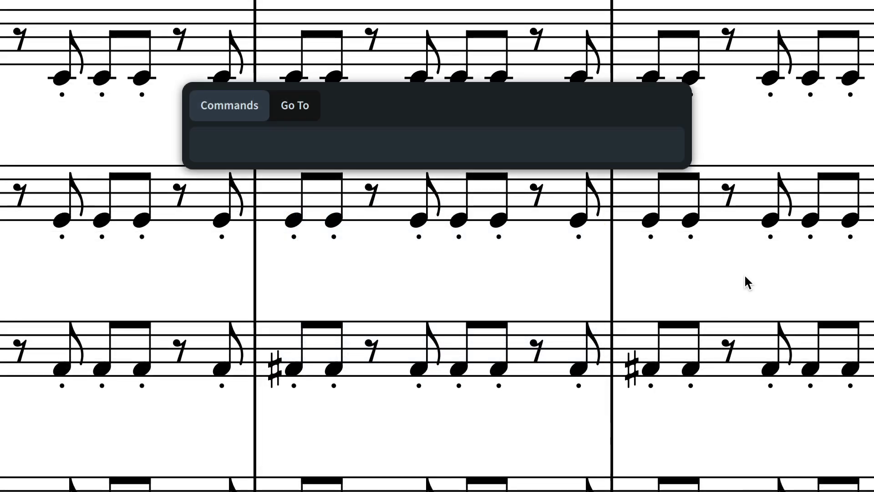
{"action": "type", "text": "create"}
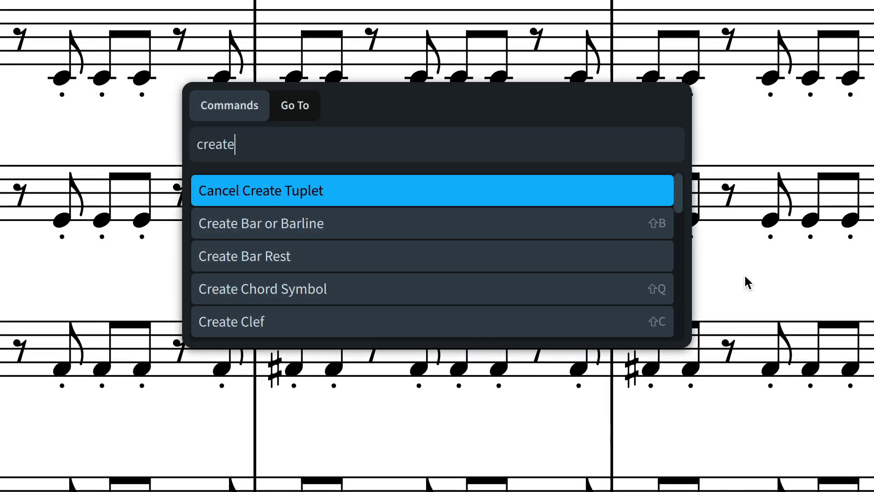
{"action": "scroll", "coordinate": [610, 272], "scroll_direction": "down", "scroll_amount": 1}
{"action": "scroll", "coordinate": [611, 271], "scroll_direction": "down", "scroll_amount": 4}
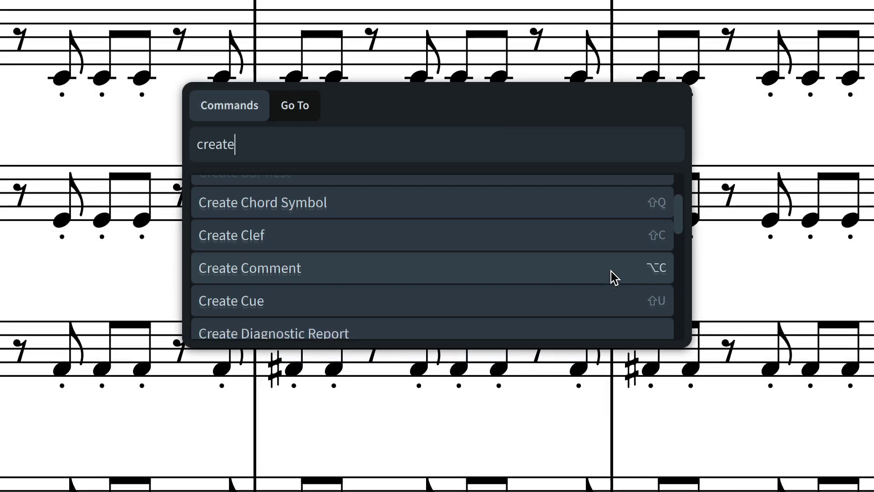
{"action": "scroll", "coordinate": [611, 271], "scroll_direction": "down", "scroll_amount": 4}
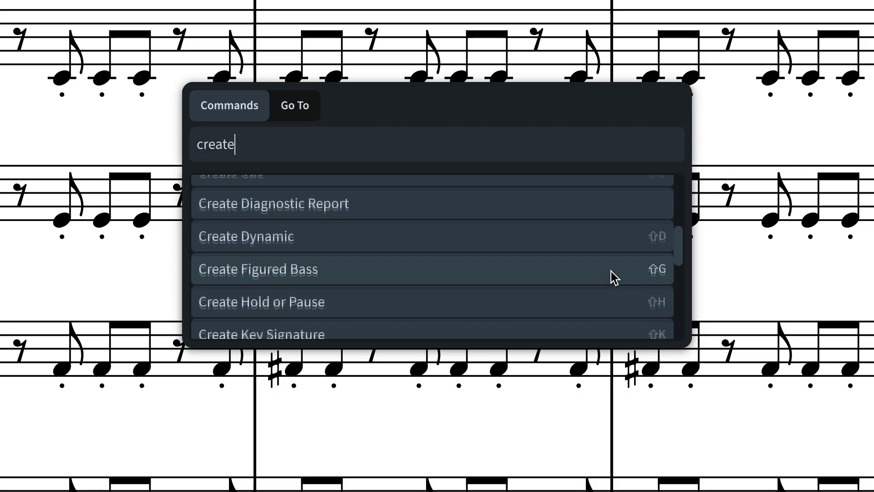
{"action": "scroll", "coordinate": [611, 271], "scroll_direction": "down", "scroll_amount": 3}
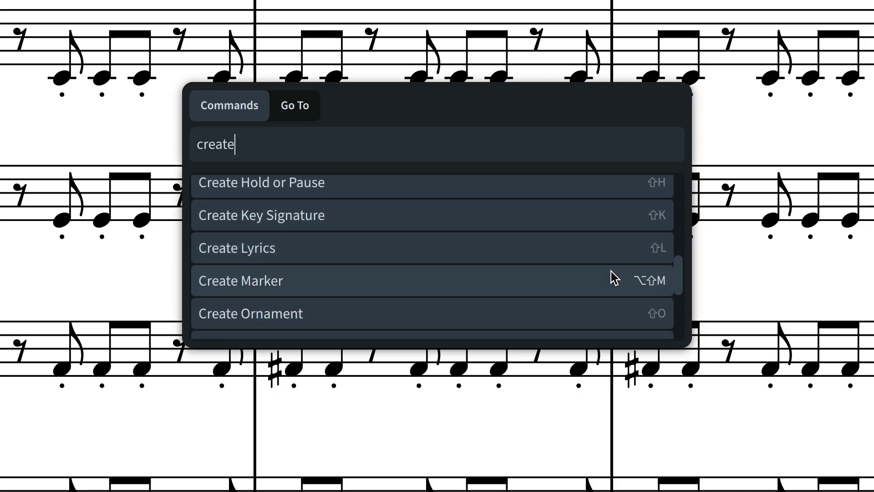
{"action": "scroll", "coordinate": [611, 271], "scroll_direction": "down", "scroll_amount": 1}
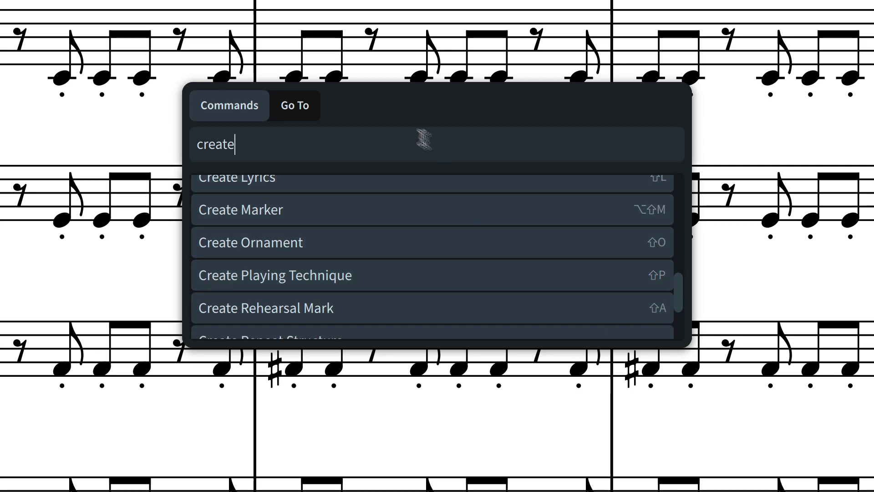
{"action": "left_click", "coordinate": [301, 107]}
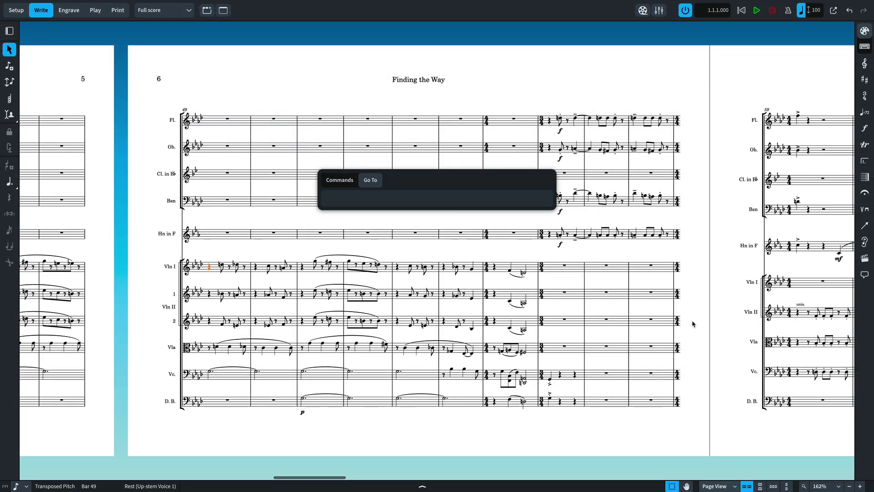
Step: Go to bar 29, bar 66, rehearsal marks B and A, then back to the title page
{"action": "type", "text": "b29"}
{"action": "key", "text": "Return"}
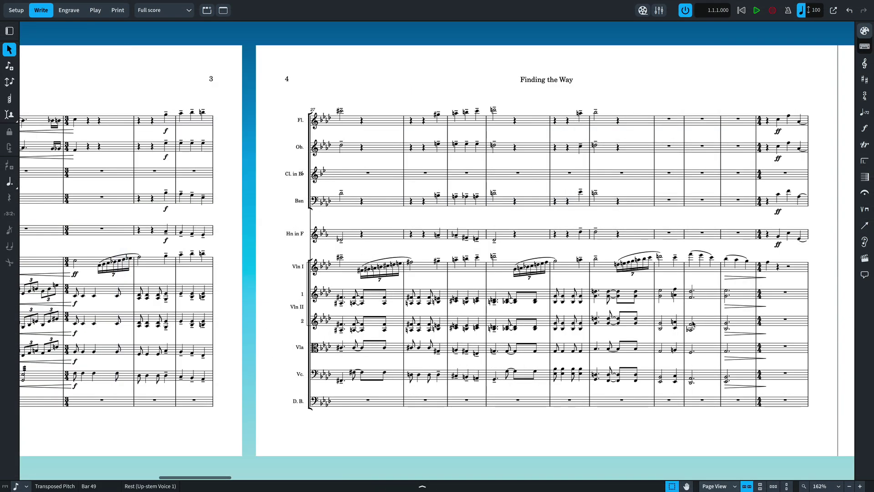
{"action": "type", "text": "gb66"}
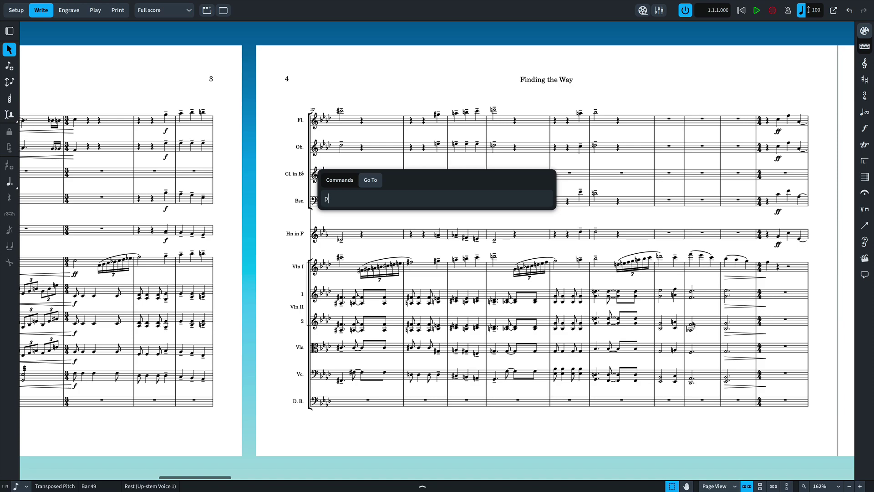
{"action": "key", "text": "Return"}
{"action": "type", "text": "g"}
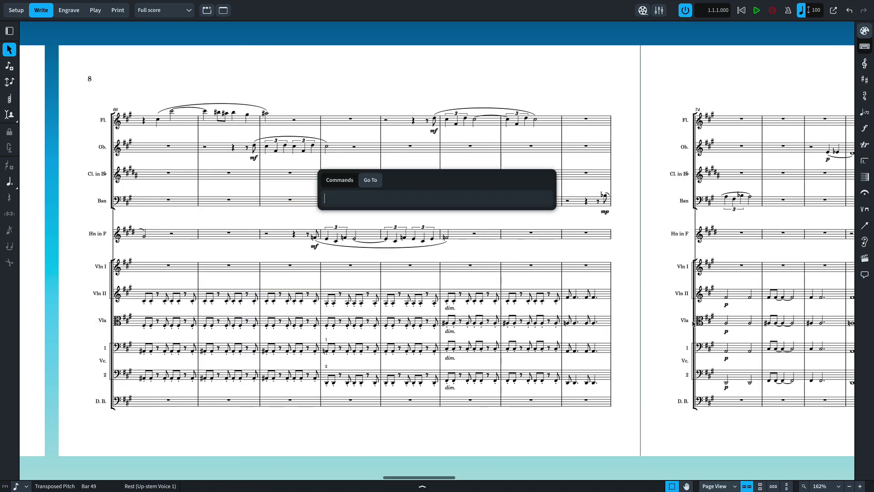
{"action": "type", "text": "rb"}
{"action": "key", "text": "Return"}
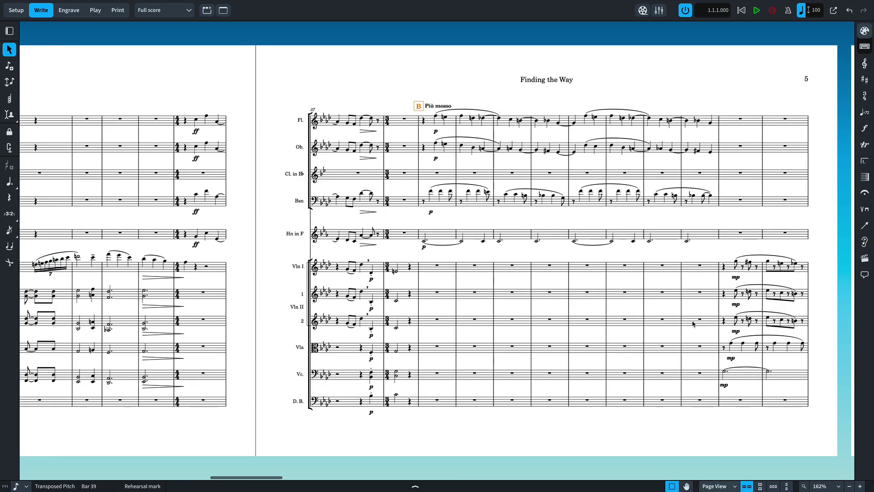
{"action": "type", "text": "g"}
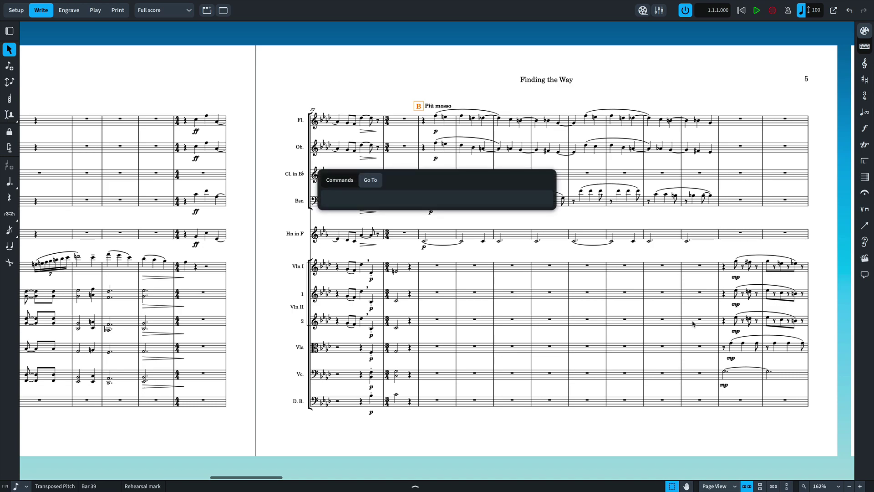
{"action": "type", "text": "r"}
{"action": "type", "text": "n"}
{"action": "key", "text": "Return"}
{"action": "type", "text": "git"}
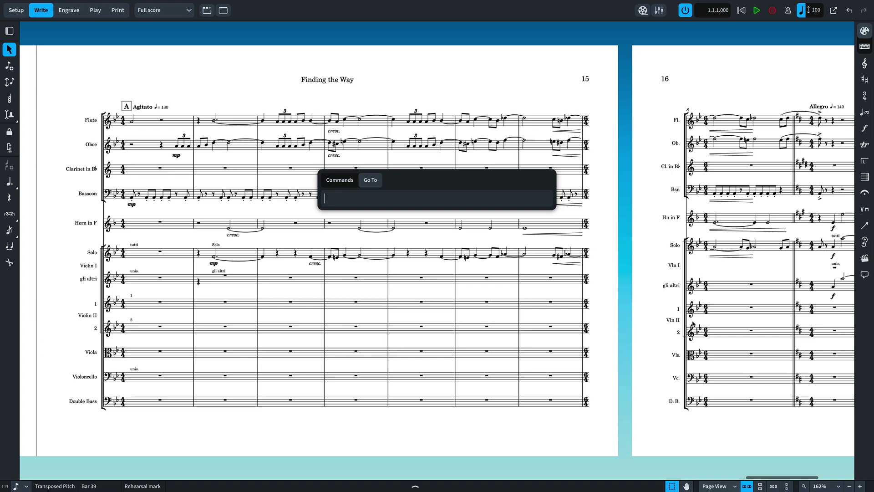
{"action": "type", "text": "a"}
{"action": "key", "text": "Return"}
{"action": "key", "text": "Home"}
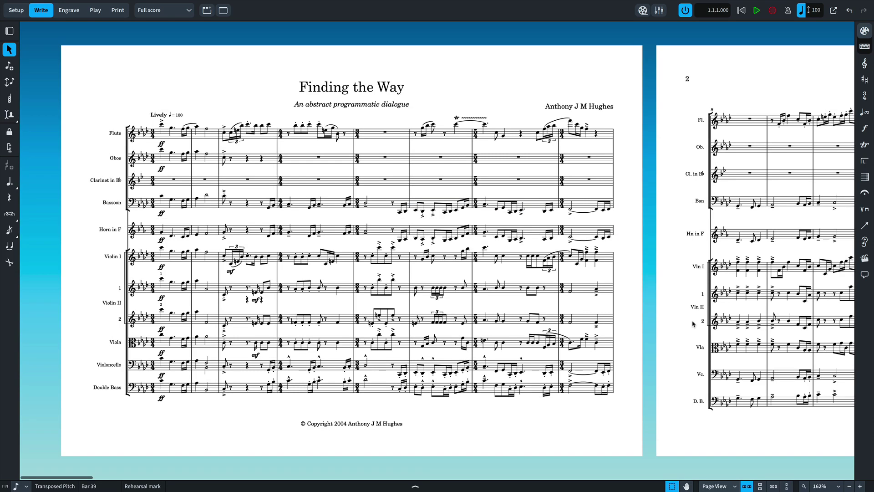
Step: Toggle the Jump Bar between Commands and Go To using Alt+C, Alt+G and Ctrl+2
{"action": "key", "text": "g"}
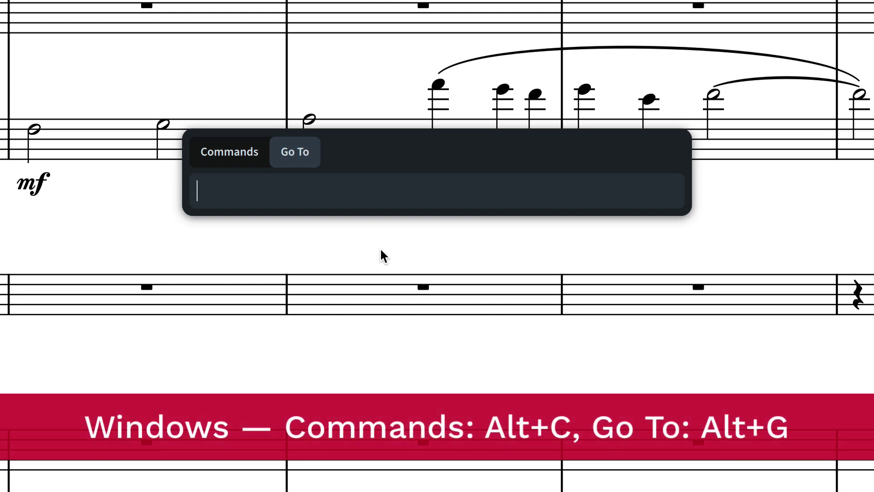
{"action": "key", "text": "alt+c"}
{"action": "key", "text": "alt+g"}
{"action": "key", "text": "alt+c"}
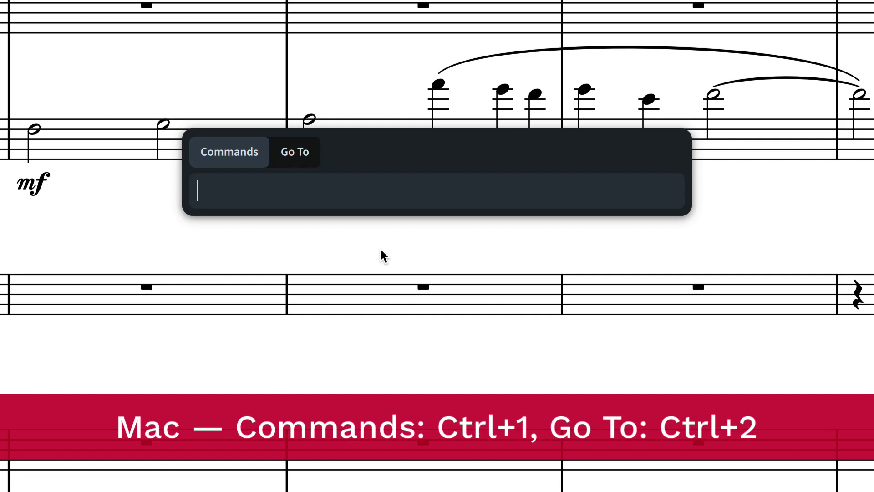
{"action": "key", "text": "ctrl+2"}
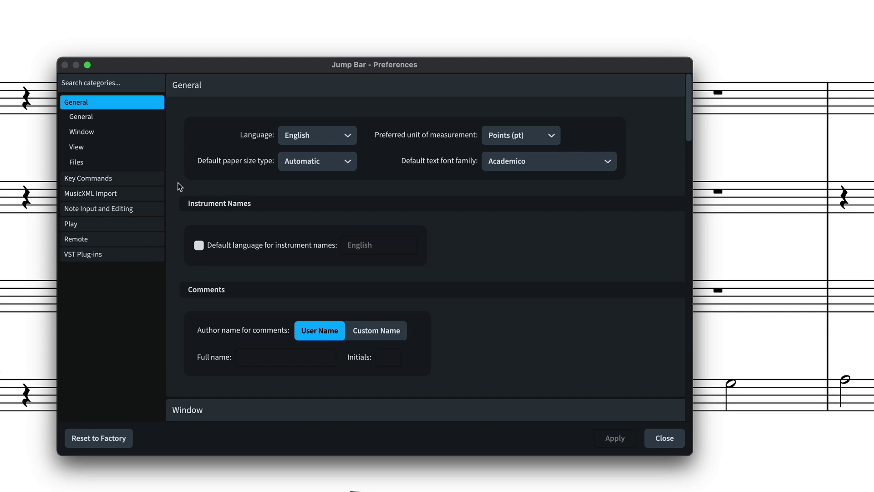
Step: In Key Commands, find 'library man' and give Library Manager the Jump Bar alias 'lm'
{"action": "left_click", "coordinate": [157, 177]}
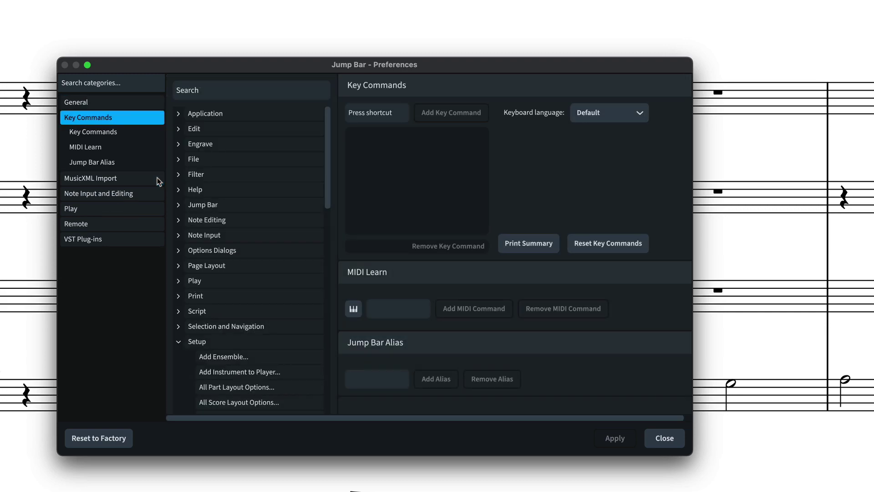
{"action": "left_click", "coordinate": [365, 380]}
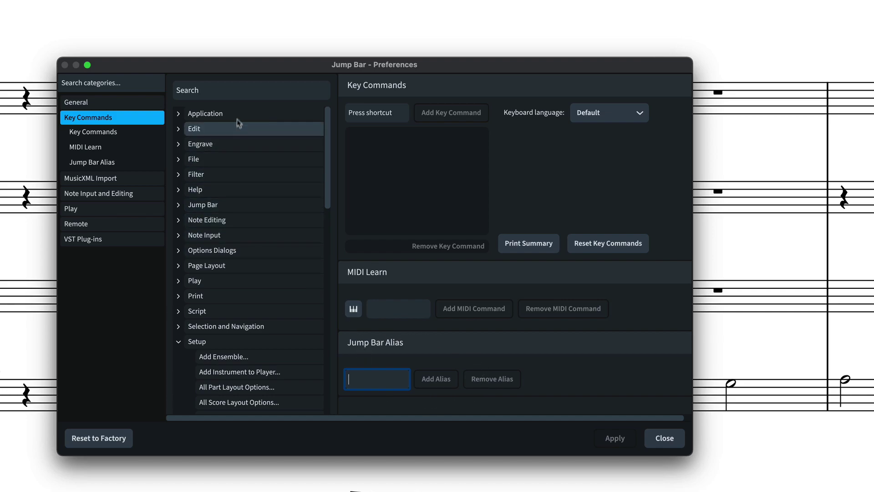
{"action": "left_click", "coordinate": [231, 87]}
{"action": "type", "text": "library man"}
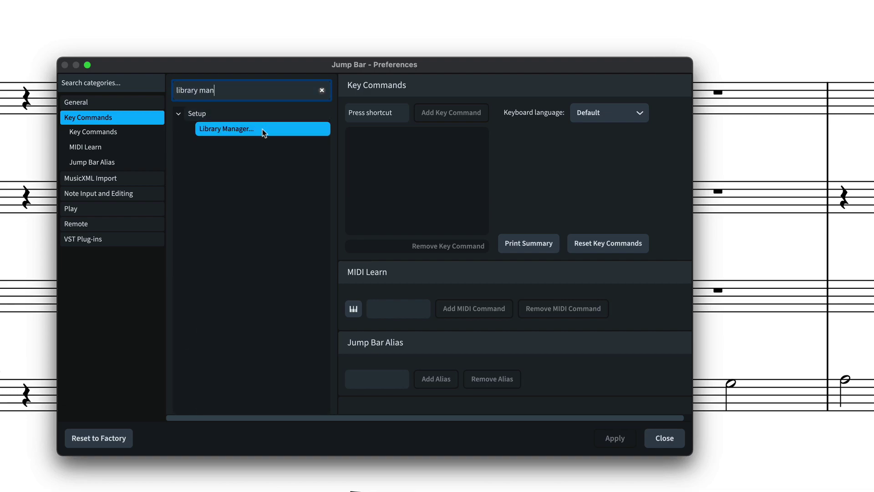
{"action": "left_click", "coordinate": [362, 384]}
{"action": "type", "text": "lm"}
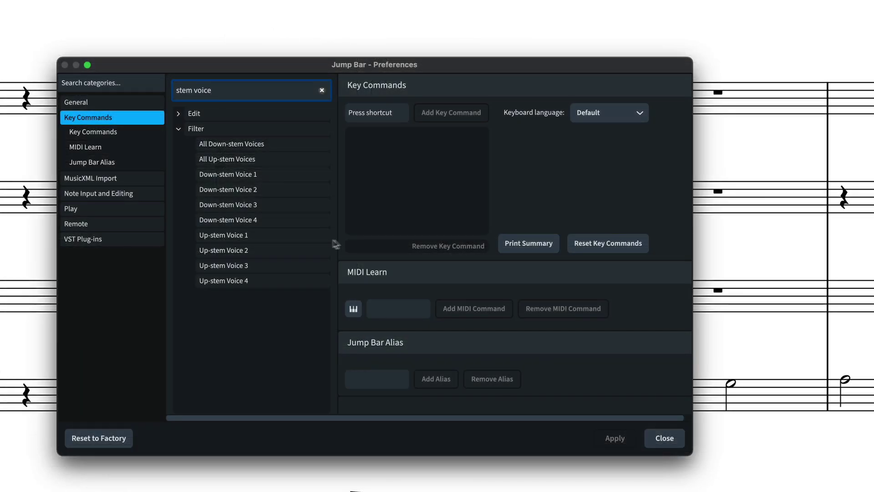
Step: Give the Up-stem Voice 1 command the Jump Bar alias 'u'
{"action": "left_click", "coordinate": [288, 238]}
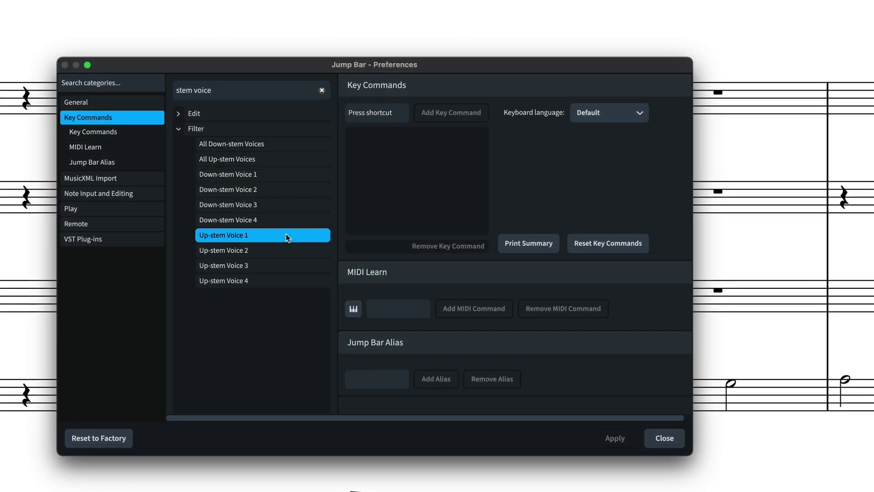
{"action": "left_click", "coordinate": [366, 374]}
{"action": "type", "text": "u"}
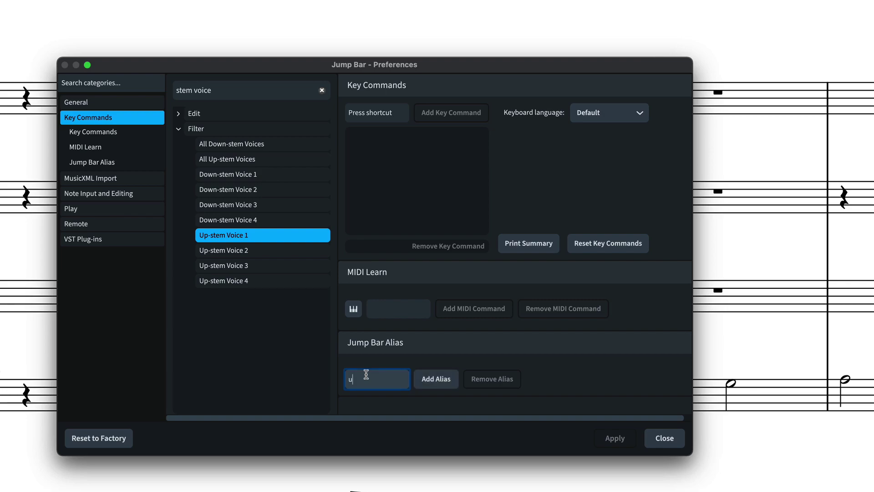
{"action": "left_click", "coordinate": [433, 379]}
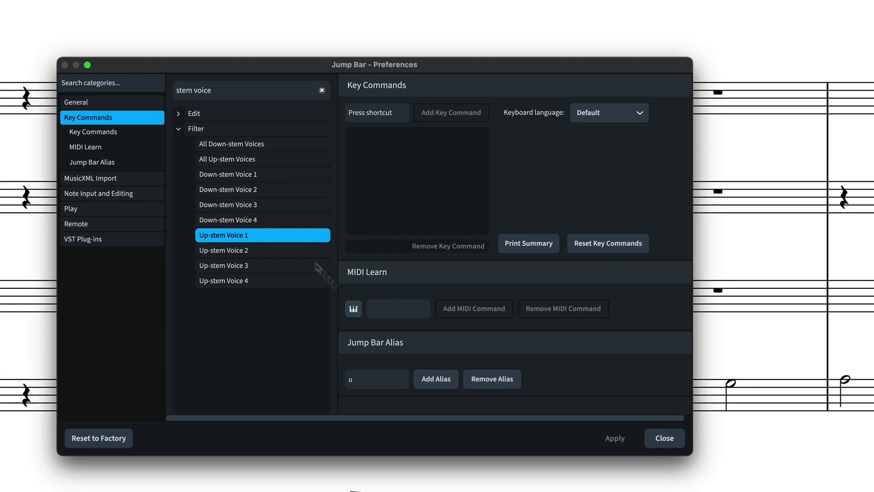
Step: Give the Down-stem Voice 1 command the Jump Bar alias 'd'
{"action": "left_click", "coordinate": [259, 173]}
{"action": "left_click", "coordinate": [362, 380]}
{"action": "type", "text": "d"}
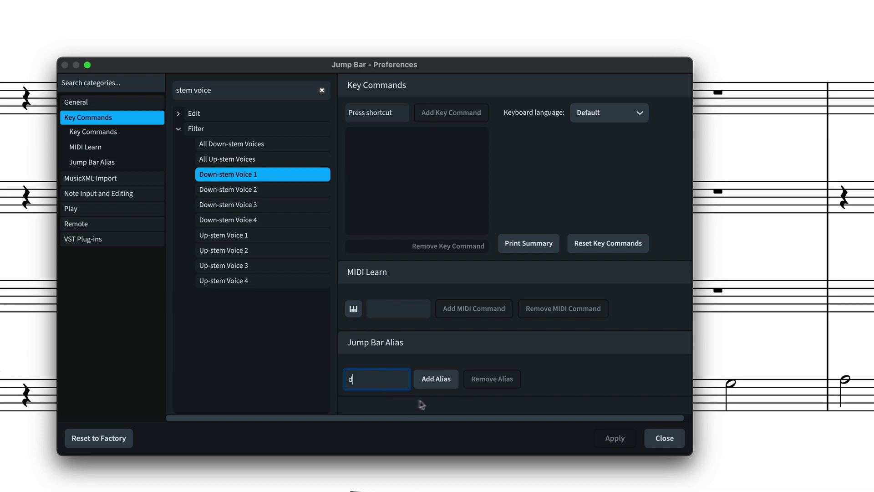
{"action": "left_click", "coordinate": [441, 383]}
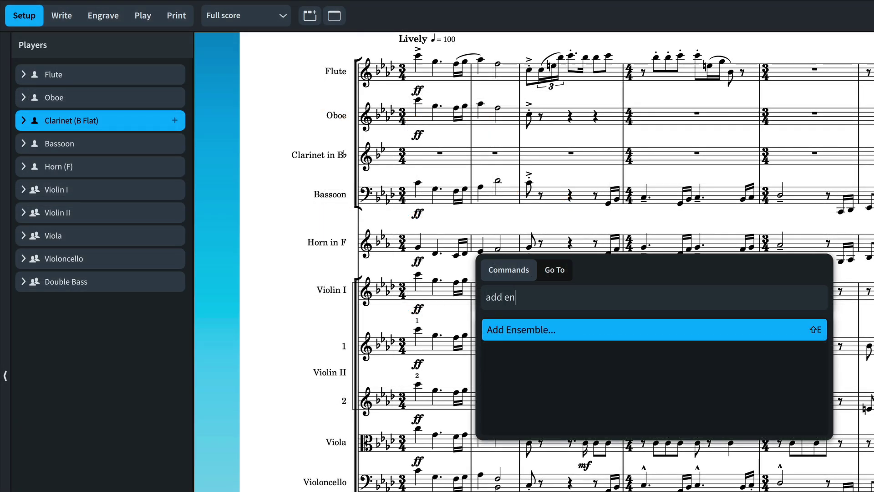
Step: Run Add Ensemble from the Jump Bar, then open Project Language's instrument names language dropdown
{"action": "key", "text": "Return"}
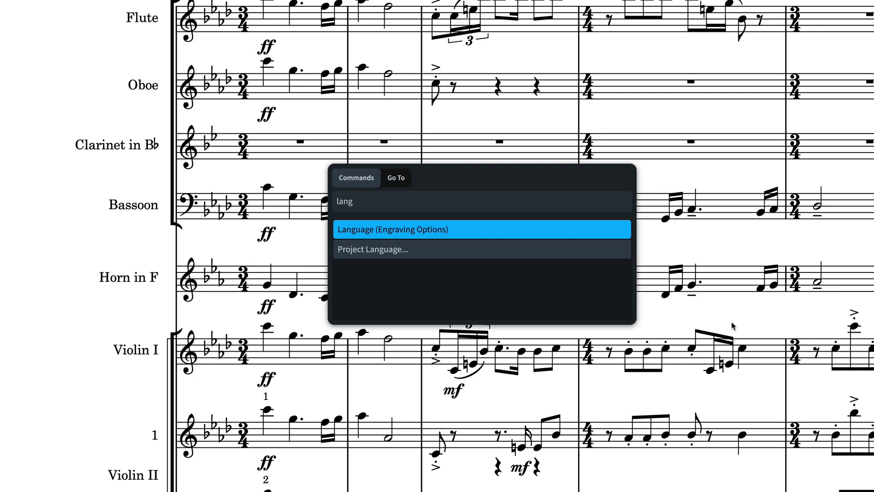
{"action": "key", "text": "Down"}
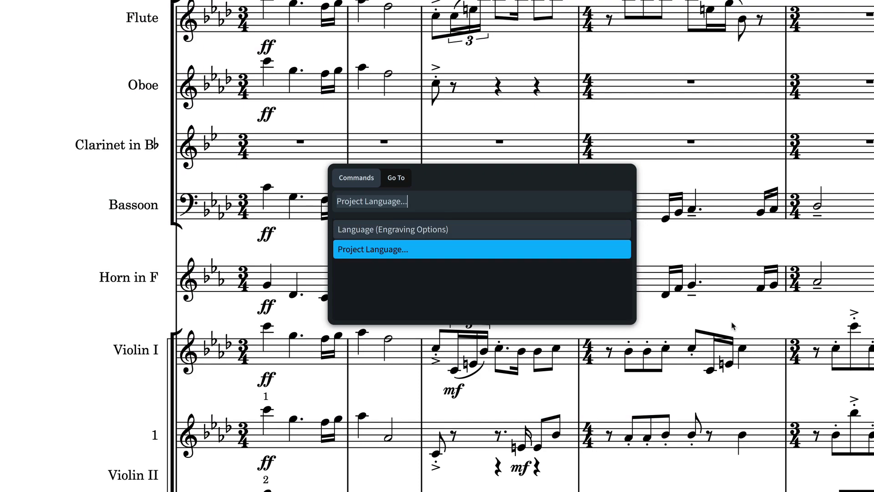
{"action": "key", "text": "Return"}
{"action": "left_click", "coordinate": [499, 205]}
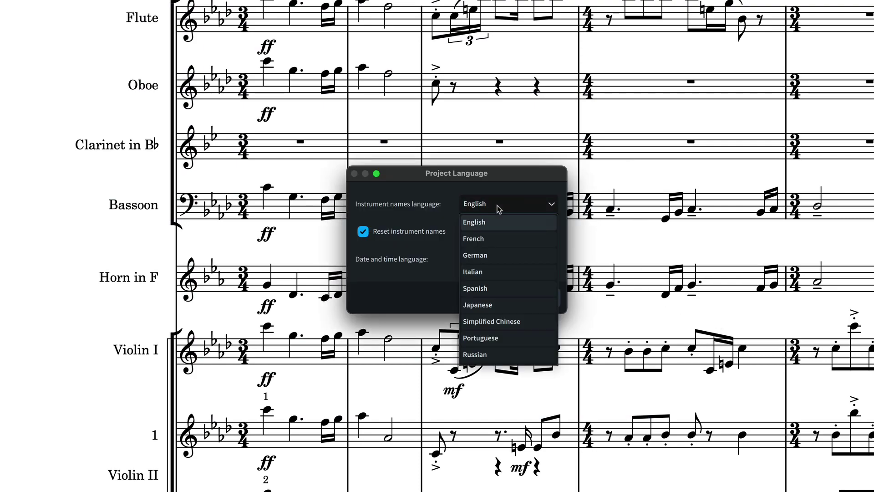